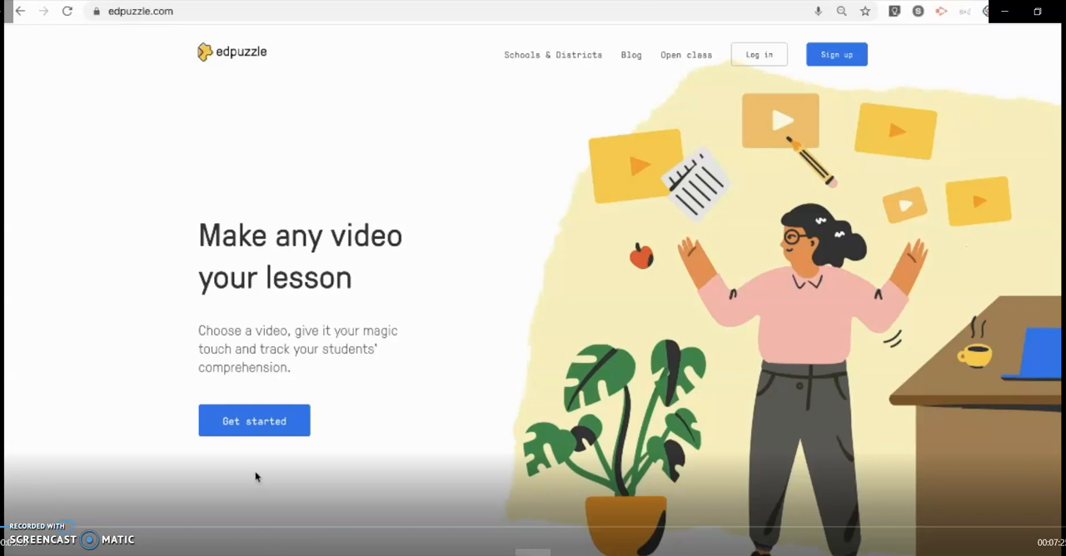
Get started on the site and begin creating a video from My Content
click(262, 432)
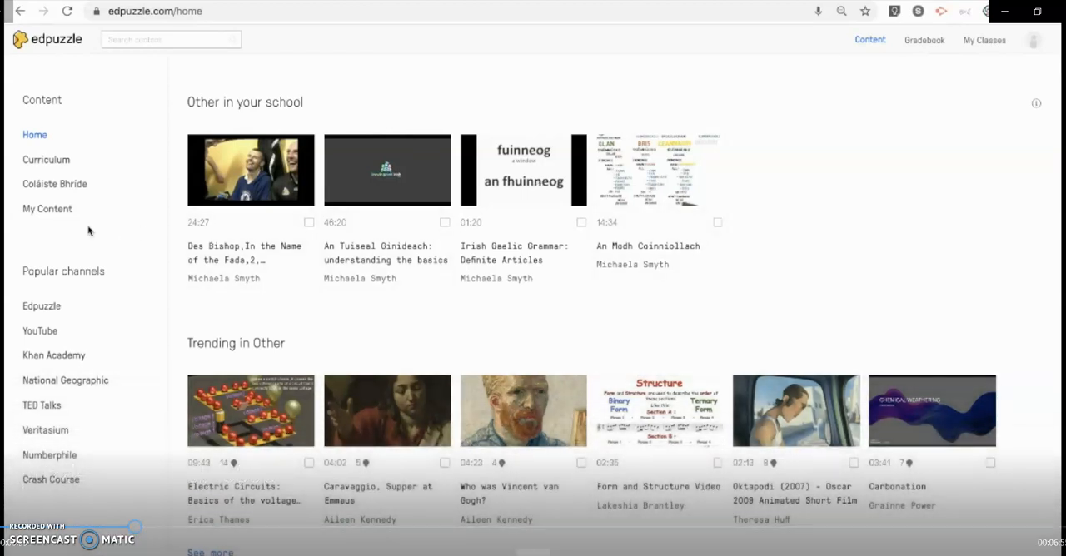
click(50, 212)
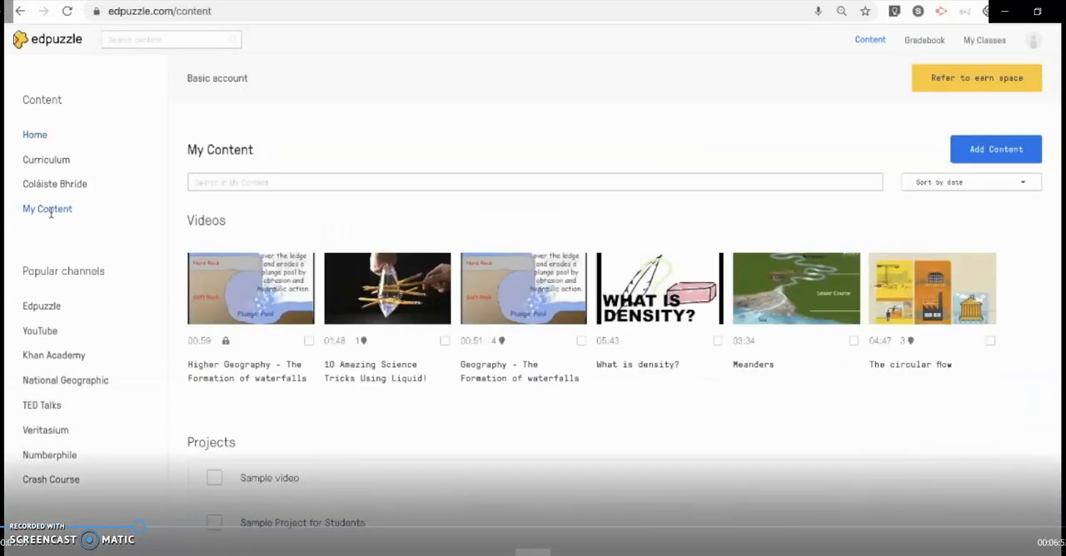
click(991, 154)
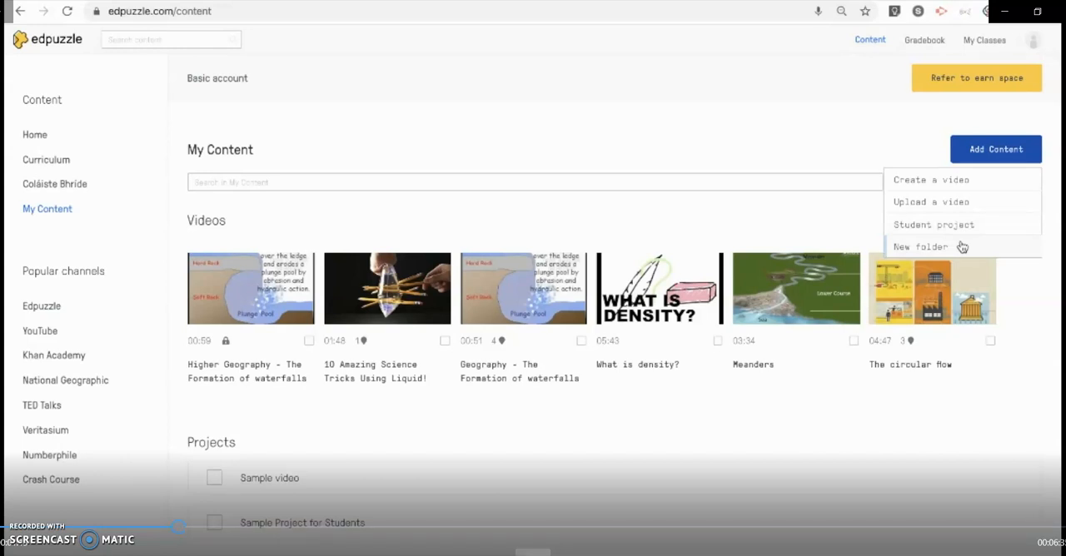
click(954, 182)
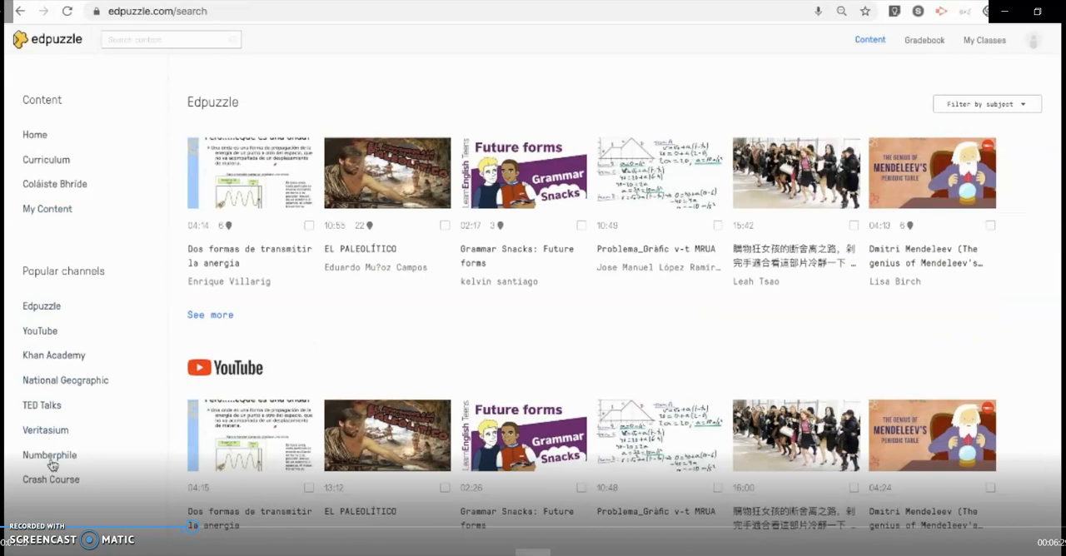
Search the YouTube channel for "waterfall"
click(39, 331)
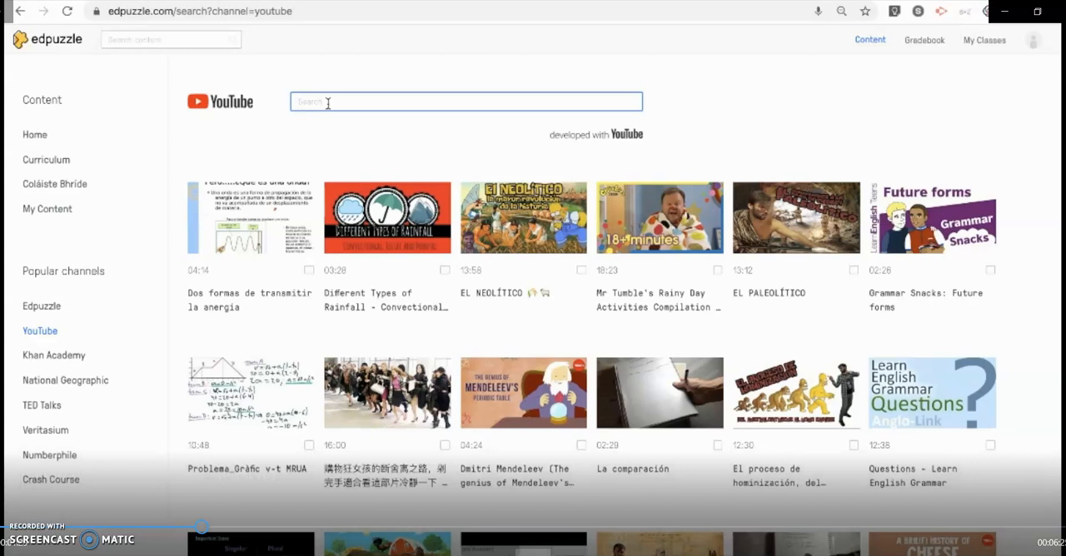
text(waterfall)
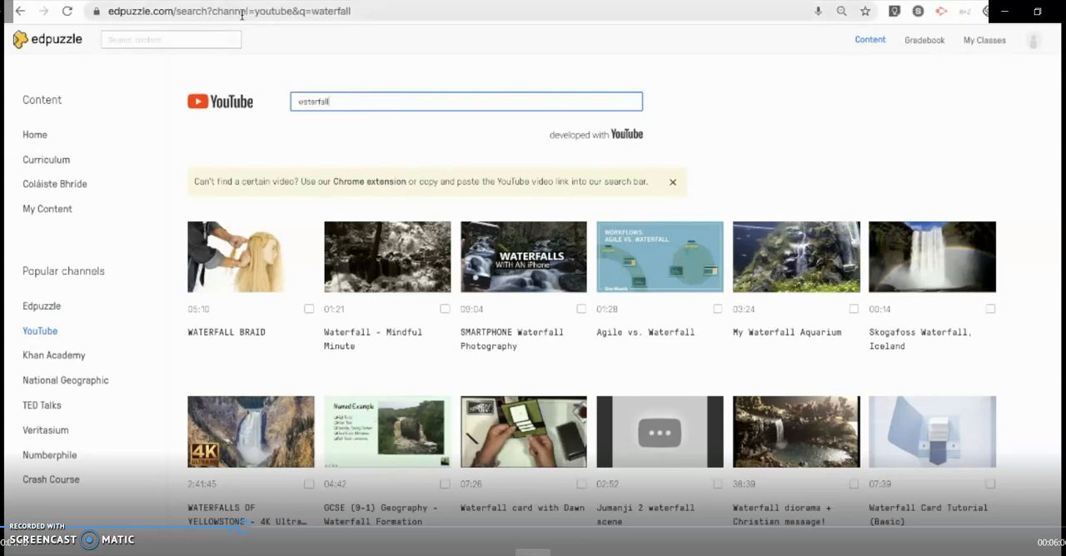
Replace the search term with the copied video link and open the Higher Geography waterfall formation video for editing
double_click(316, 101)
key(BackSpace)
text(https://www.youtube.com/watch?v=jqCR-9nBgWQ)
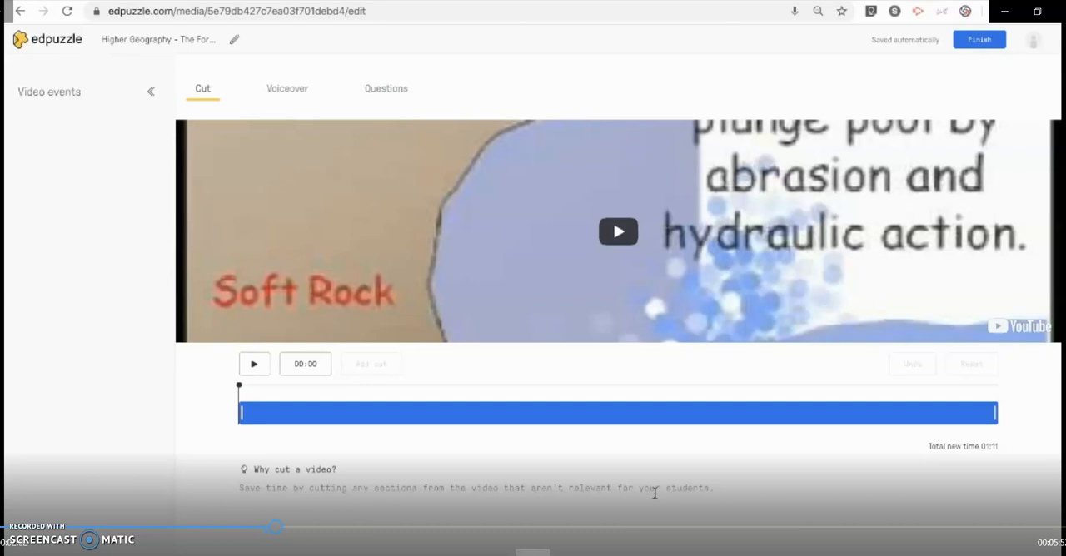
Trim the video so that it starts at 00:07 and ends at 01:00
click(240, 417)
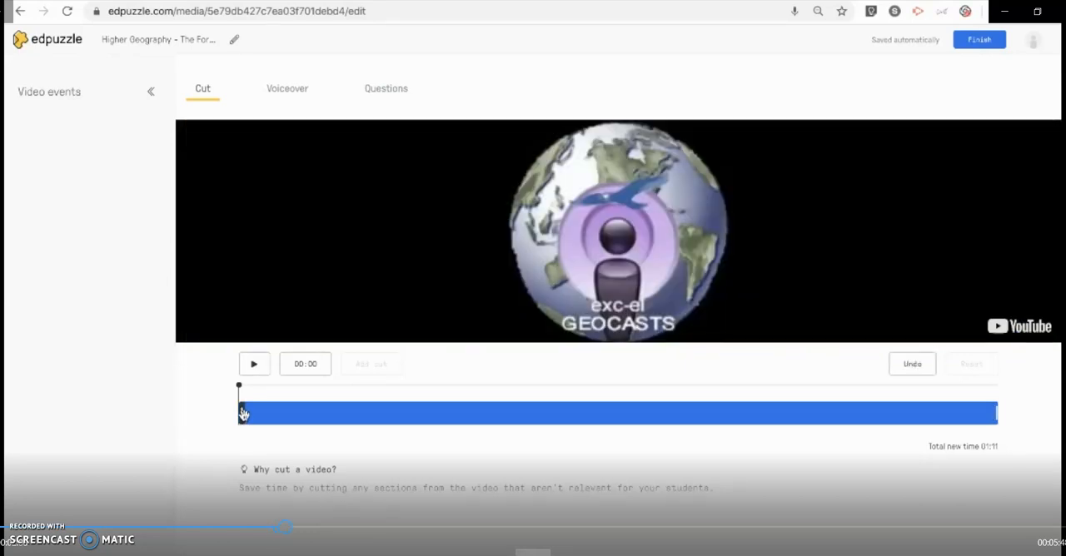
drag(241, 413, 340, 414)
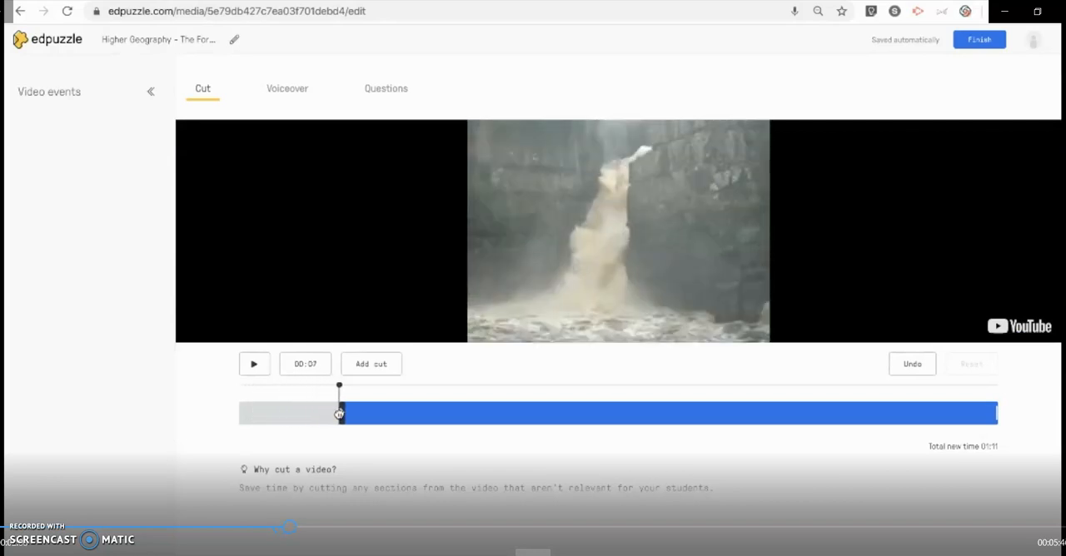
drag(997, 414, 888, 408)
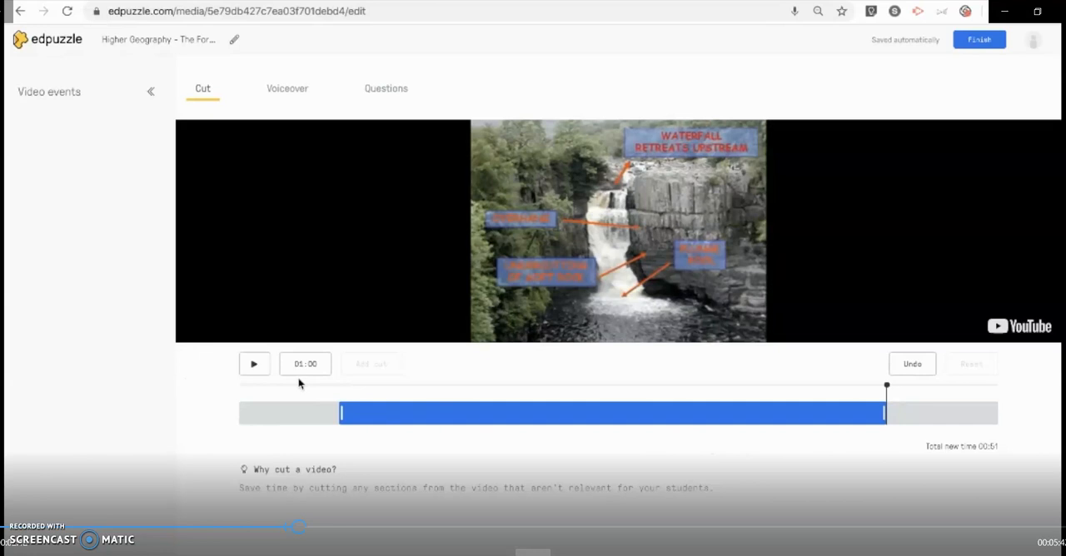
Split the video at 00:24 and cut out the section from 00:24 to 00:32
click(506, 418)
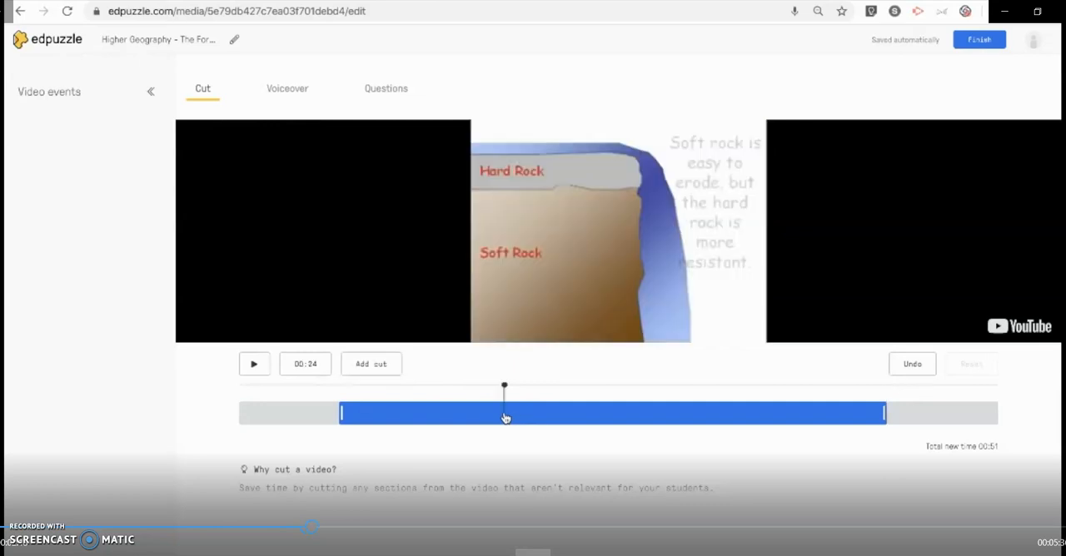
click(374, 367)
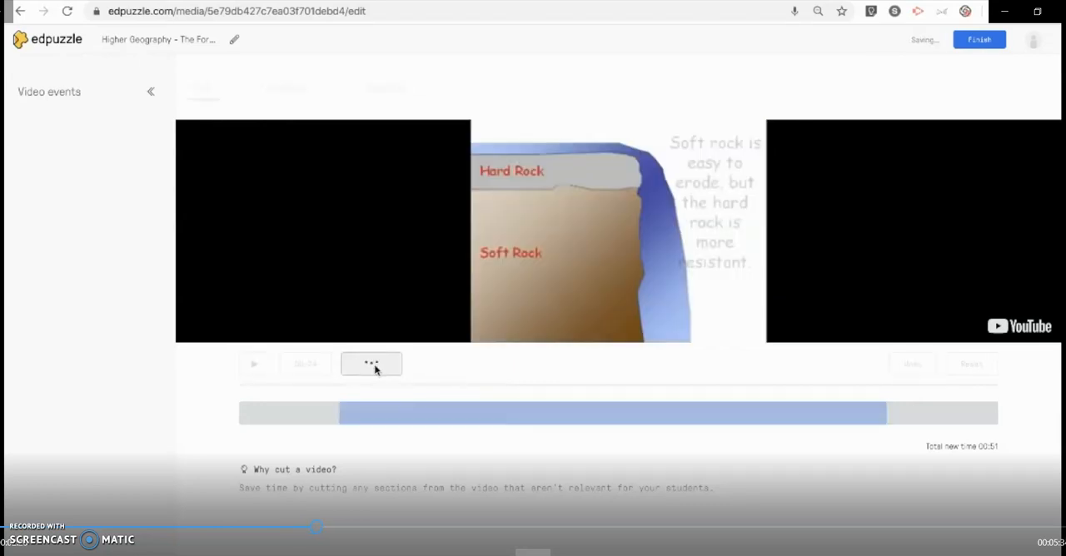
drag(505, 414, 591, 410)
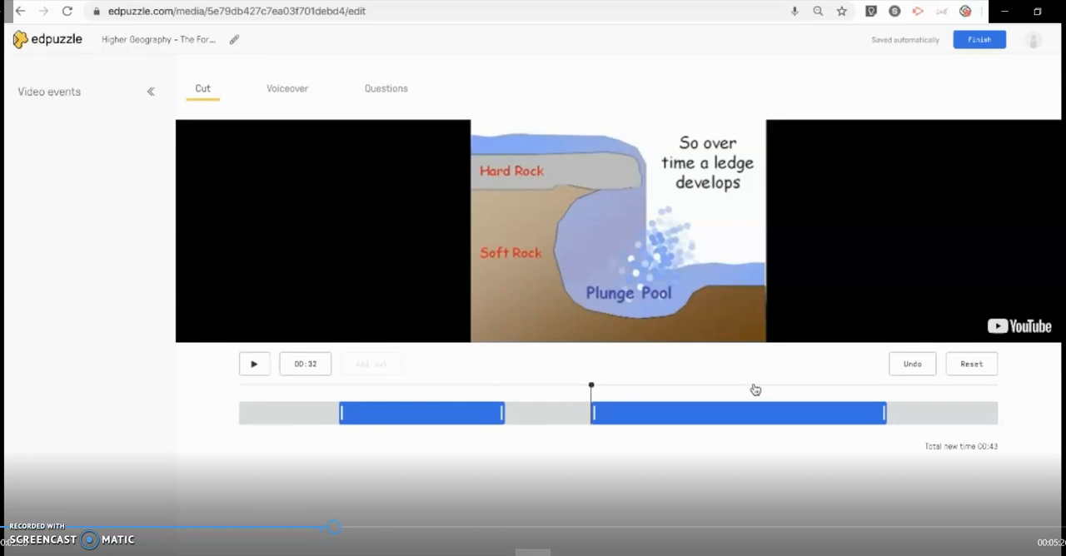
Undo all cuts to restore the full video and open the voiceover options
click(911, 364)
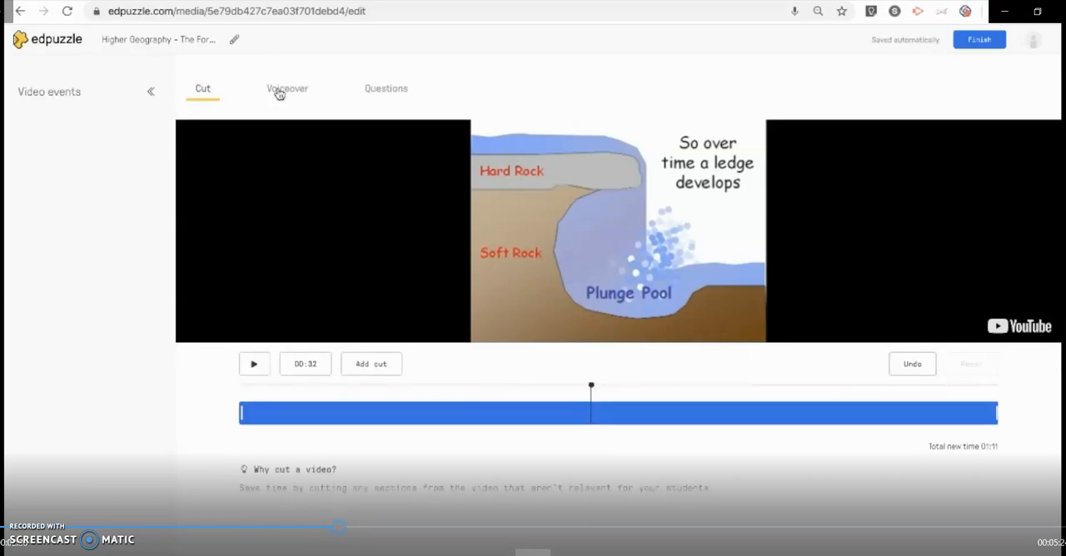
click(284, 94)
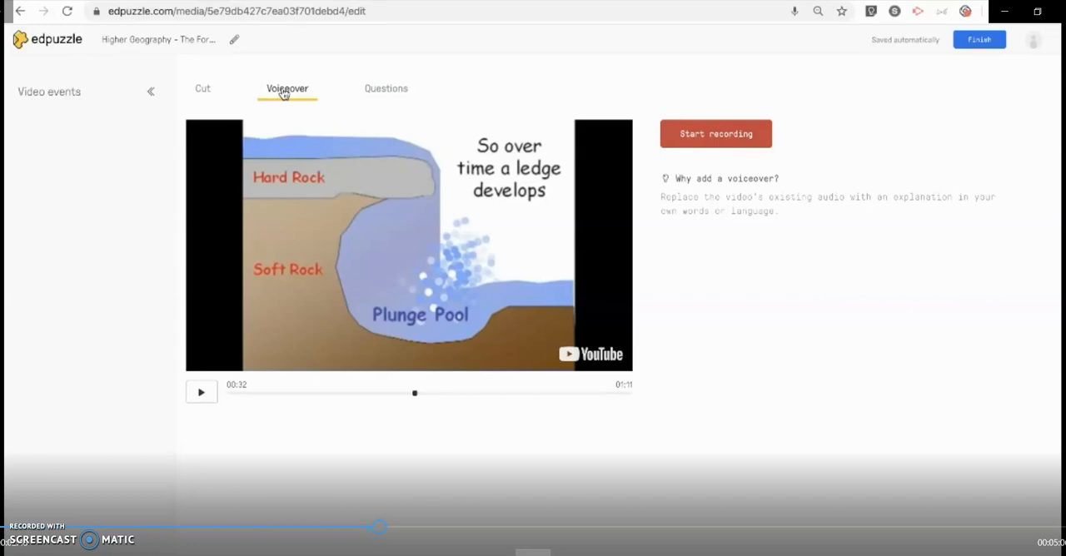
Create a multiple-choice question at 00:08 with the text "Question" and the choices "Answer A" and "Answer B"
click(386, 88)
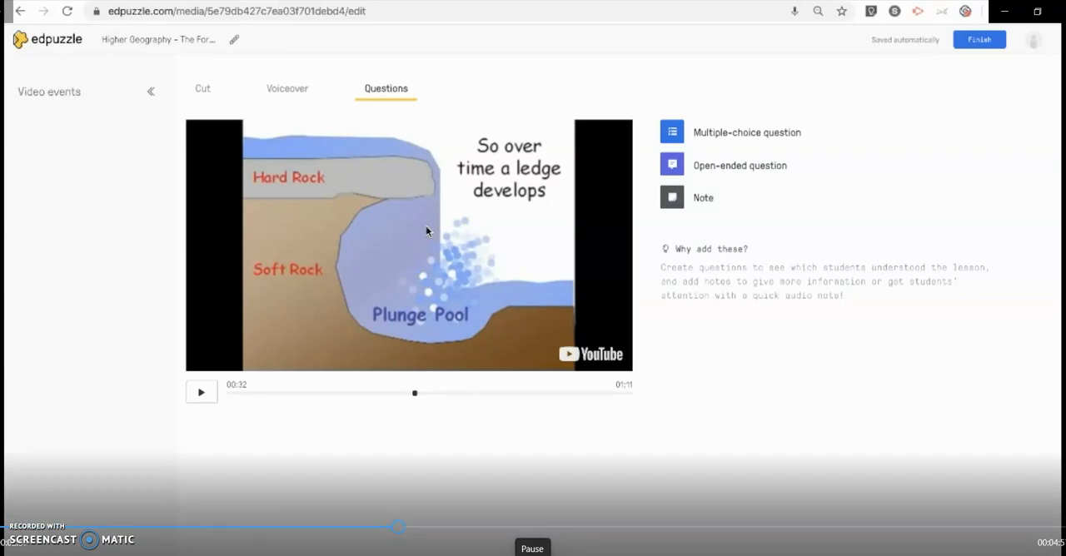
click(279, 394)
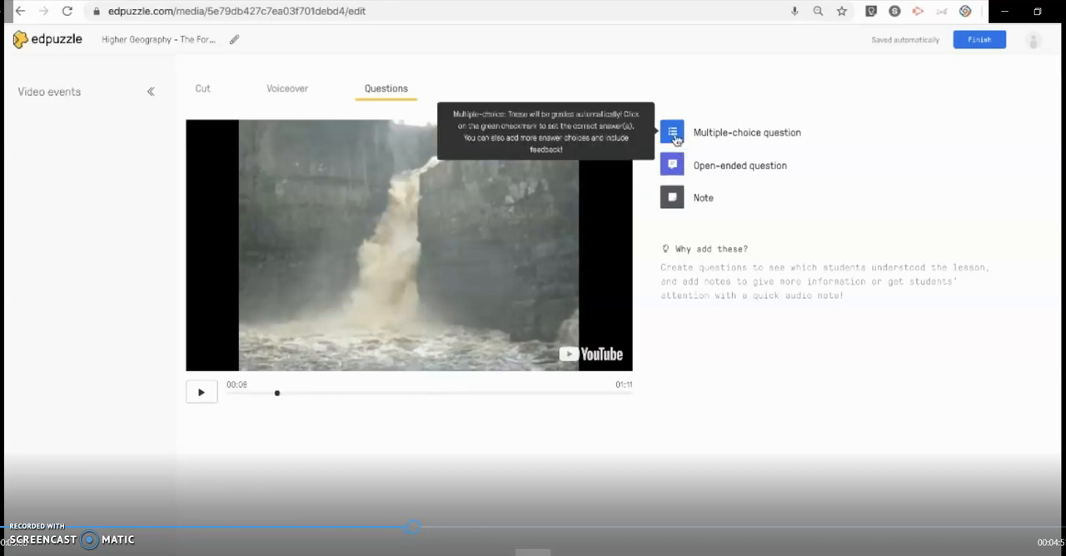
click(674, 135)
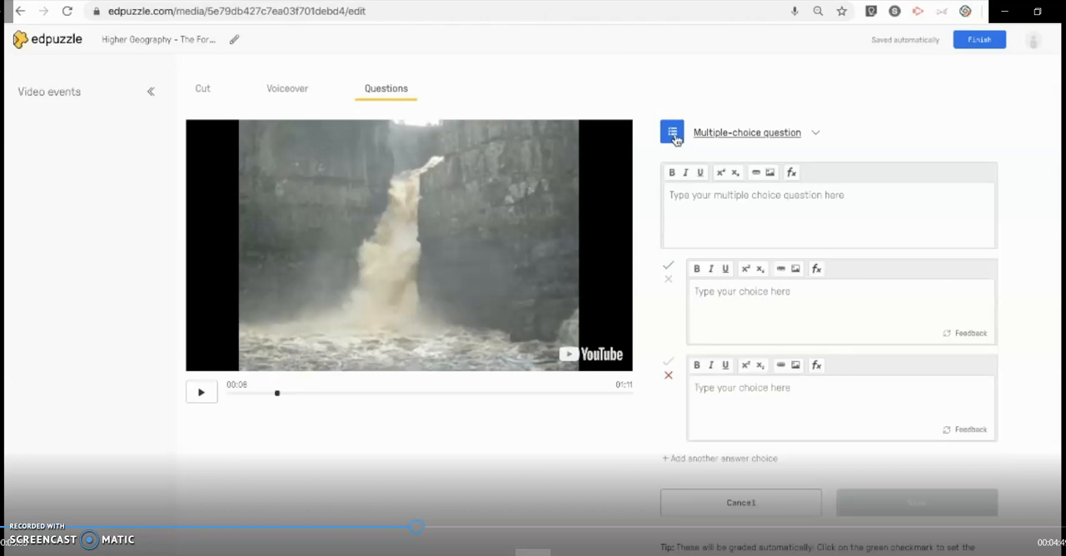
text(Question)
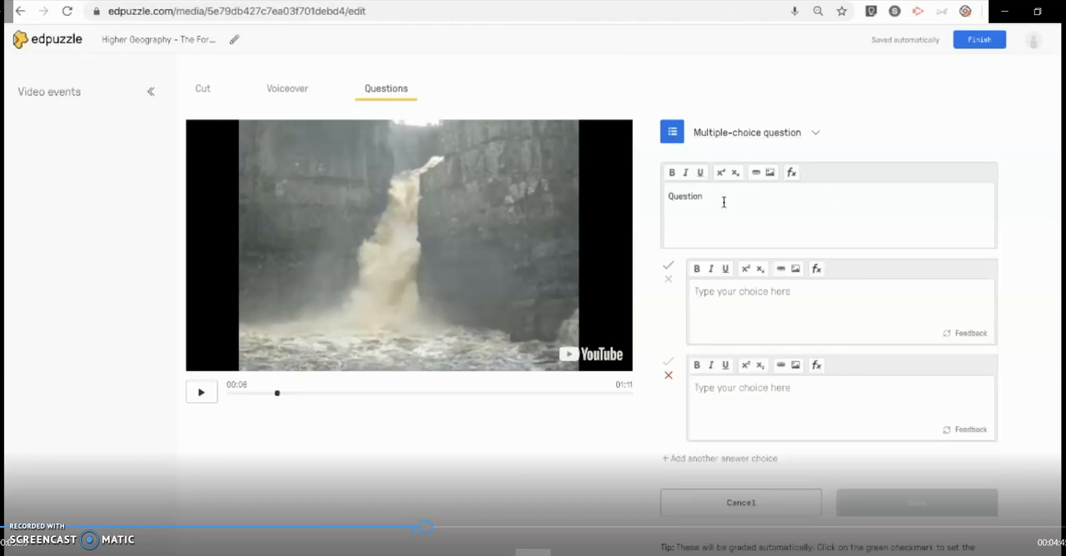
click(780, 309)
text(Answer)
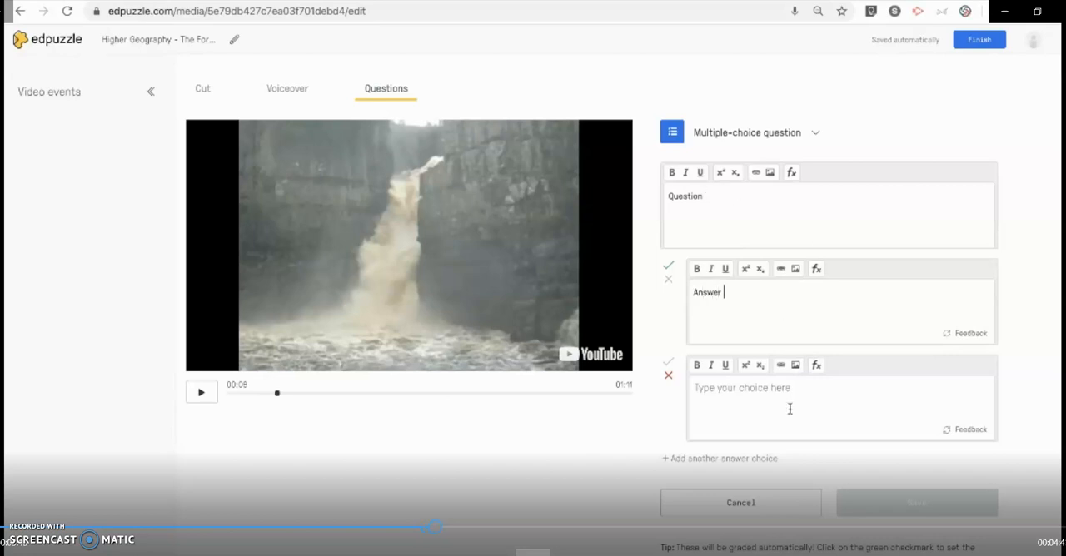
text(A)
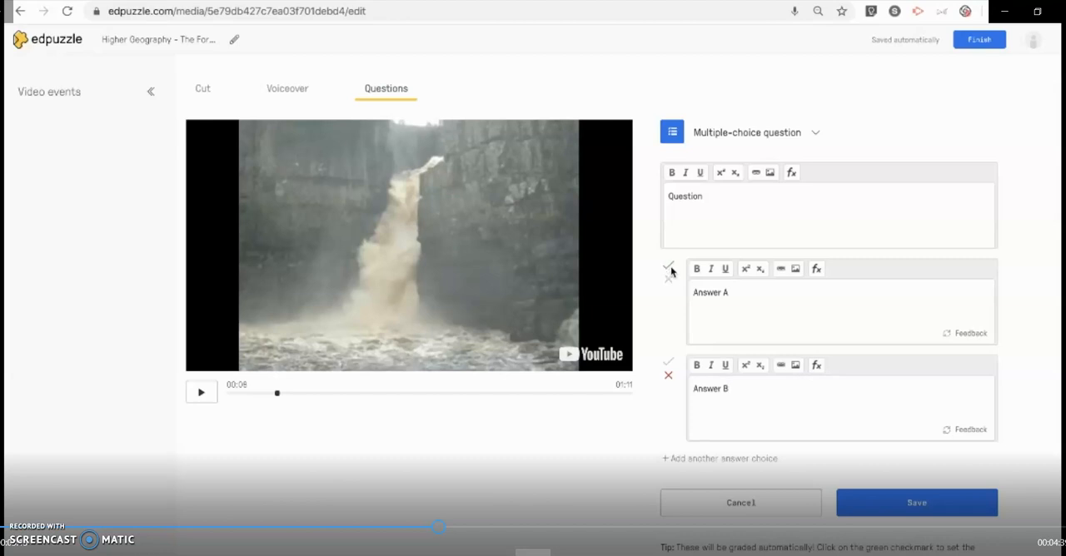
Keep Answer B marked as incorrect, leave feedback off, save the multiple-choice question and continue the video
click(668, 376)
click(966, 336)
click(975, 335)
click(972, 335)
click(972, 334)
click(924, 514)
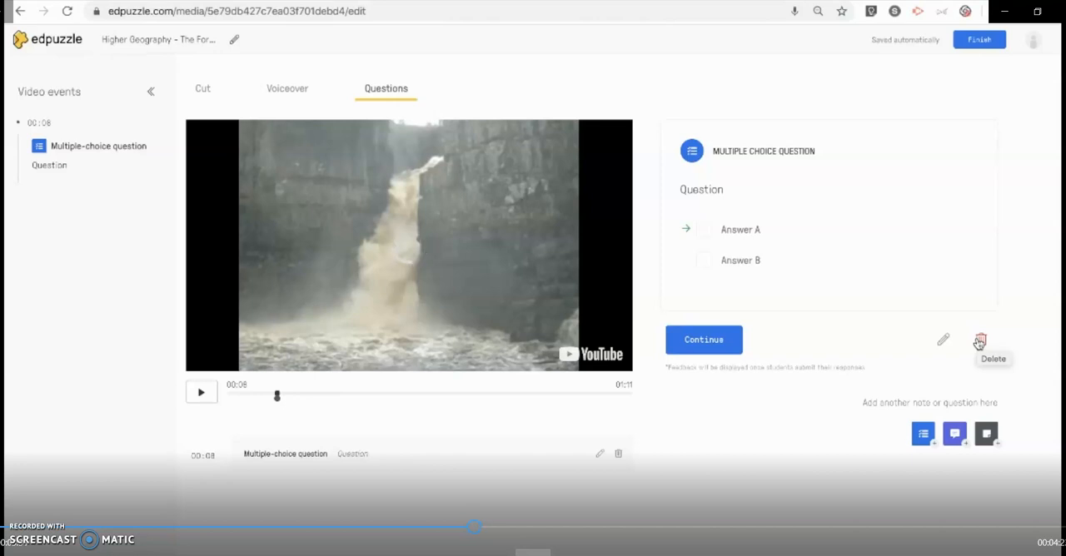
click(720, 344)
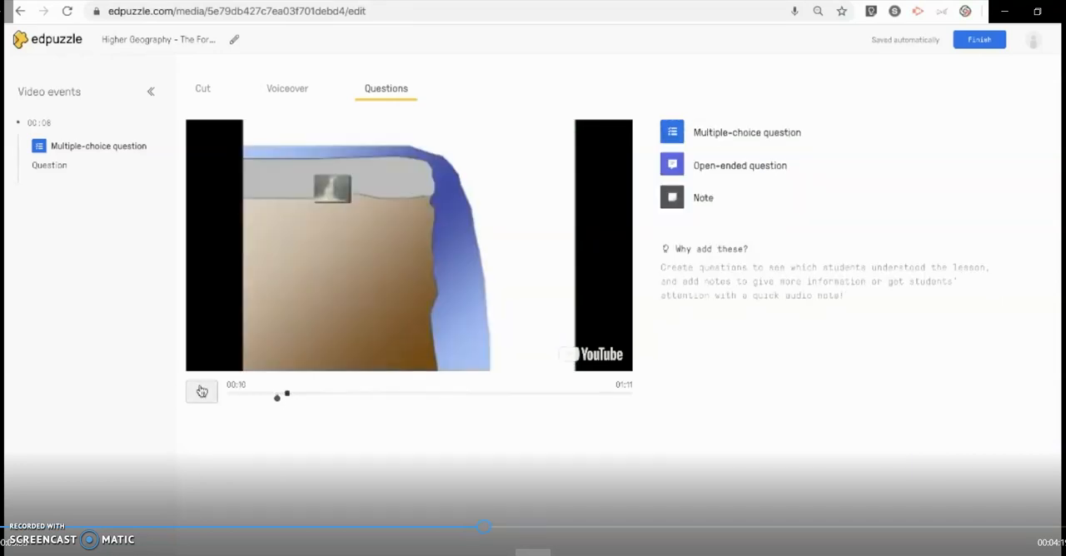
Add an open-ended question at 00:21 with the text "Open ended q..." and save it
click(672, 166)
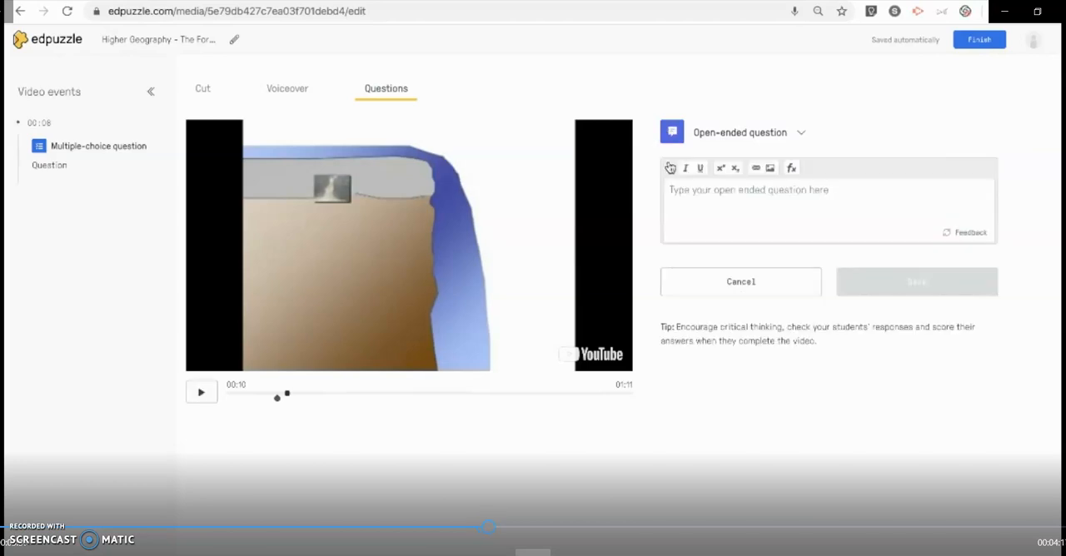
click(353, 394)
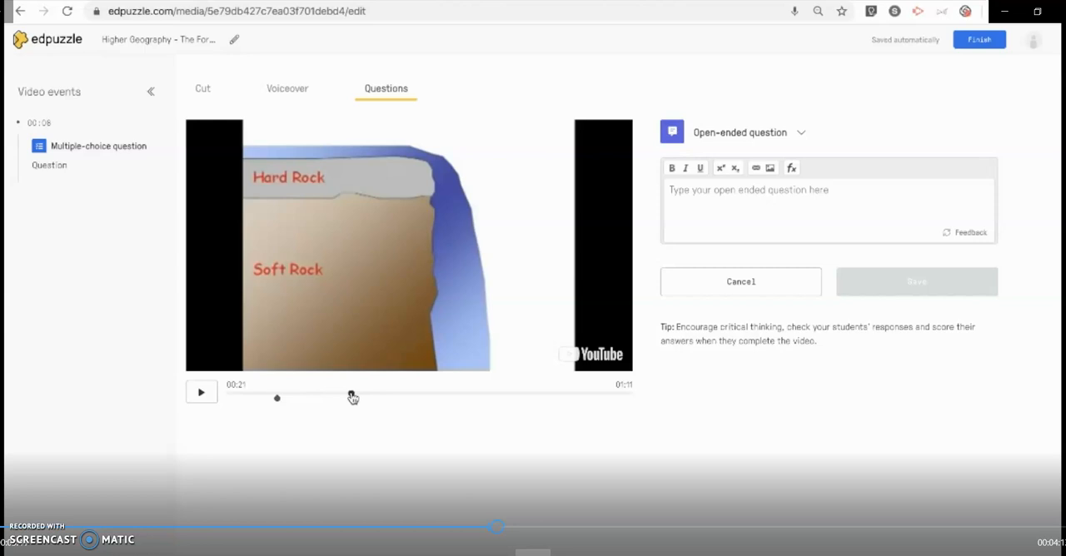
click(699, 219)
text(O)
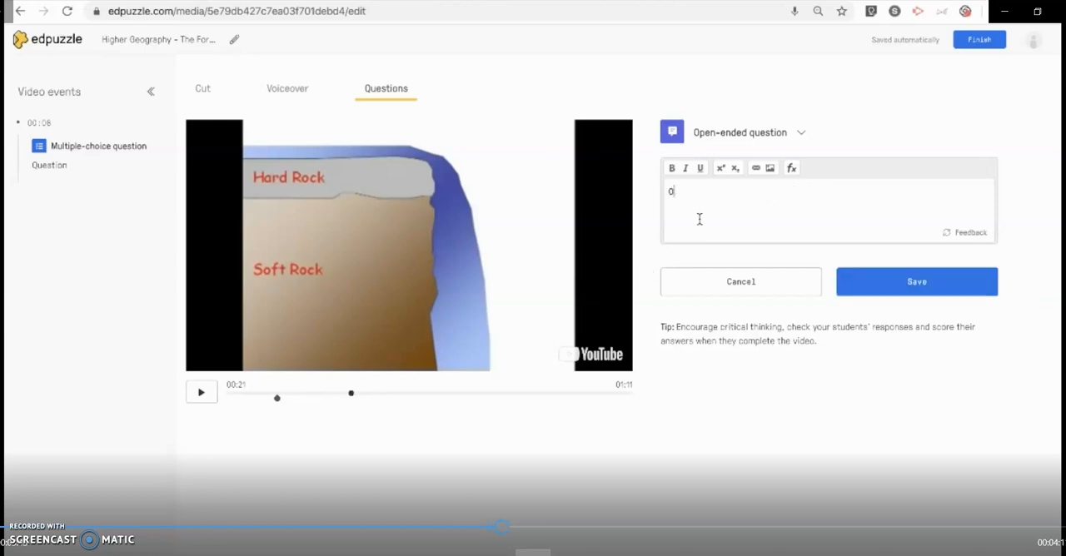
text(pen ended q...)
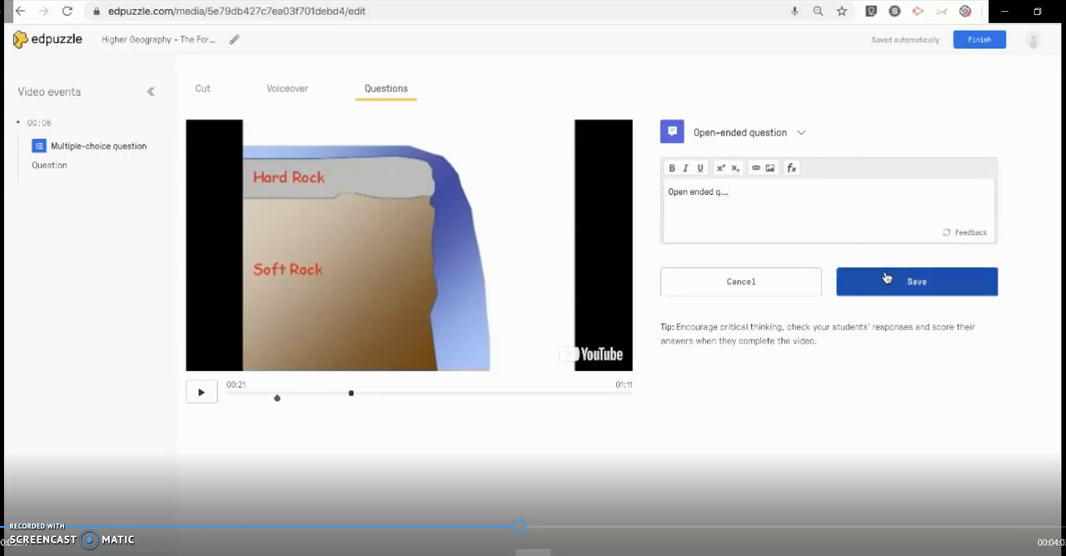
click(904, 291)
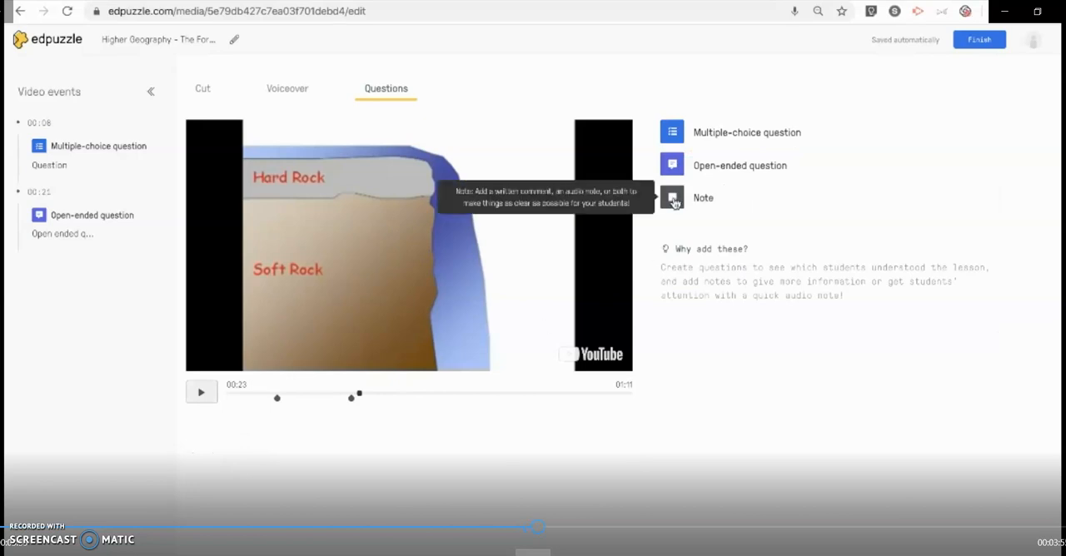
Start a new note and place it at 00:31 in the video
click(673, 200)
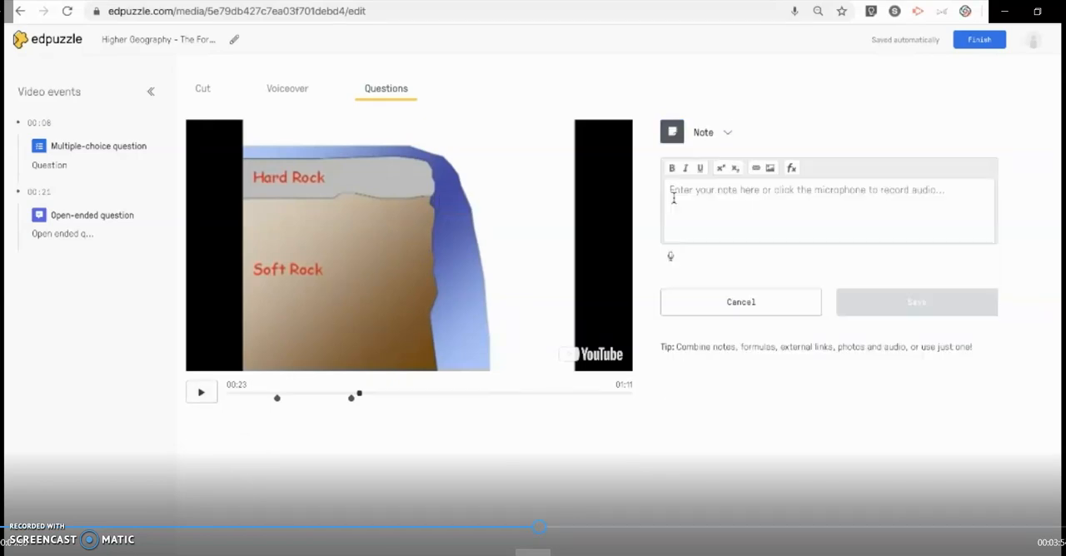
click(408, 396)
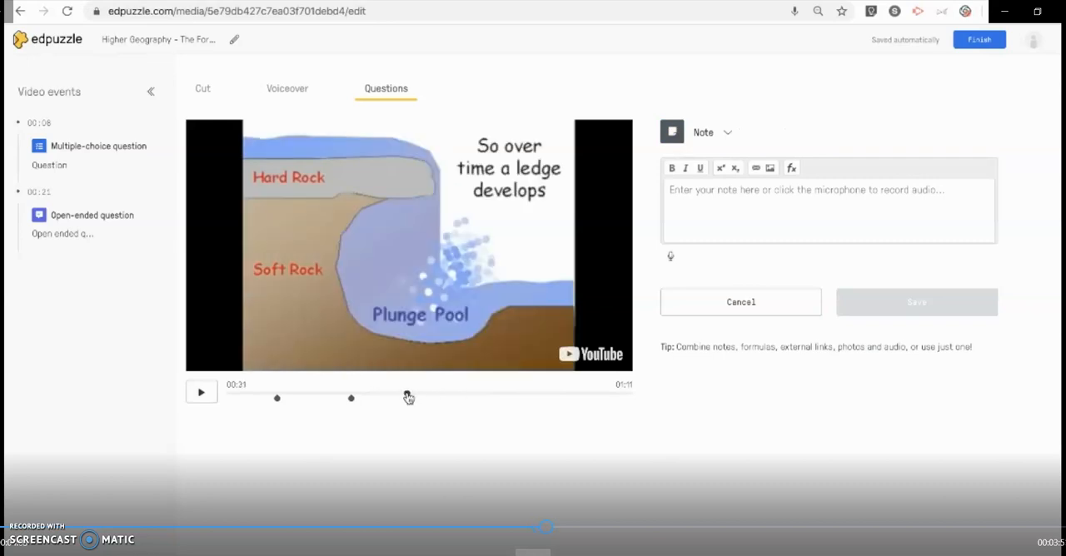